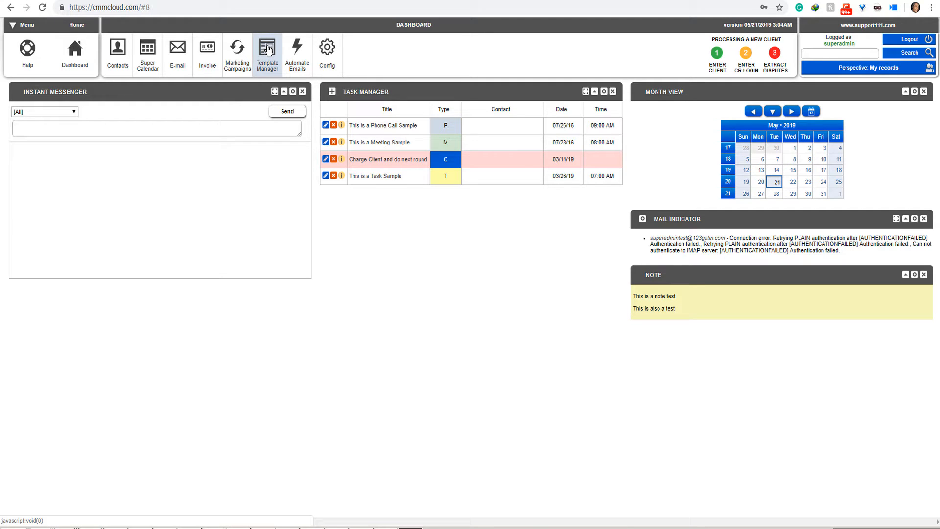
Open the Template Manager and list the templates in the MARKETING - LETTERS category
click(268, 49)
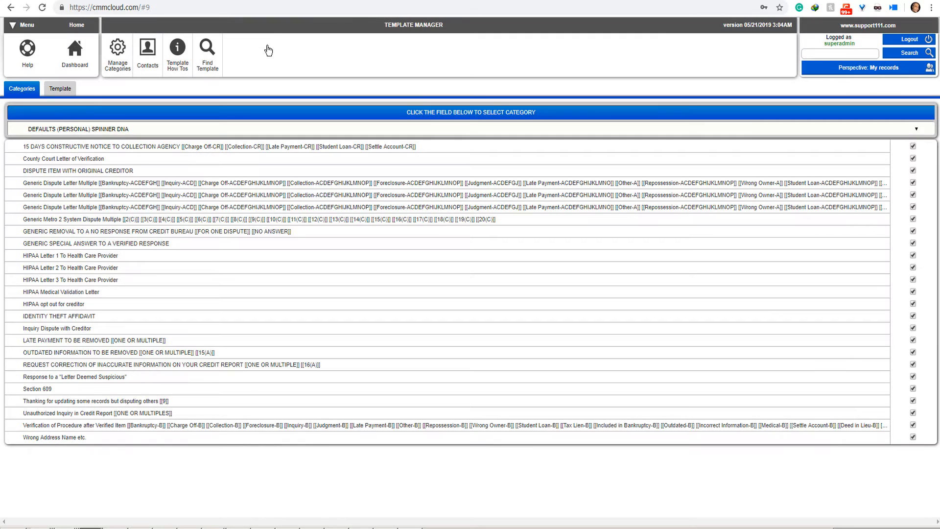
click(93, 130)
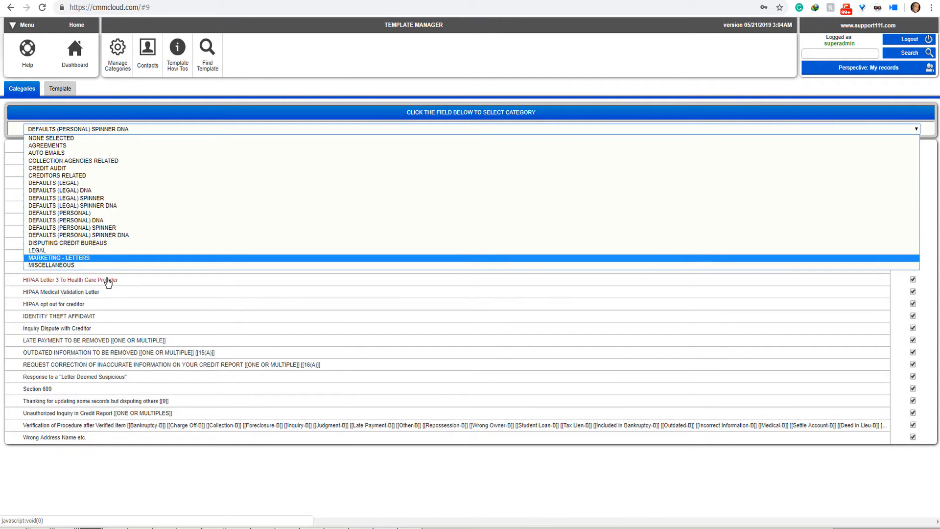
mouse_move(119, 66)
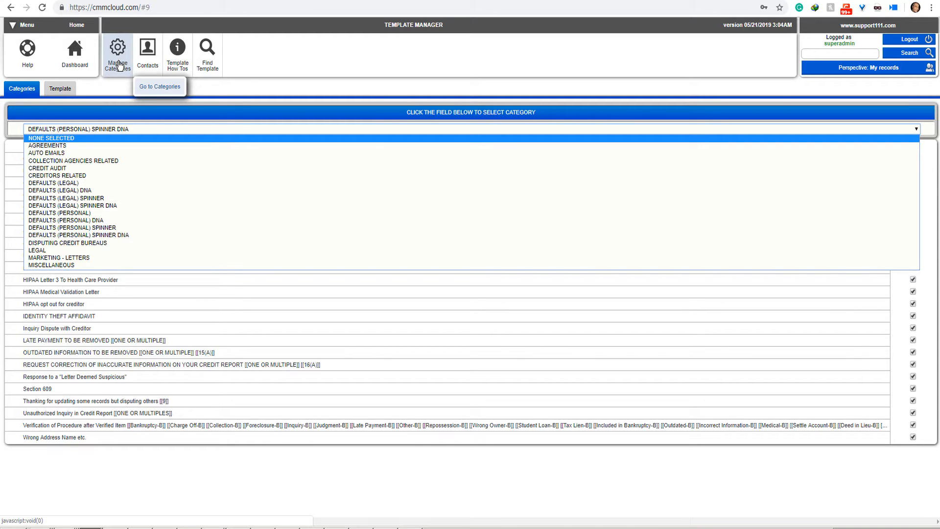
click(88, 258)
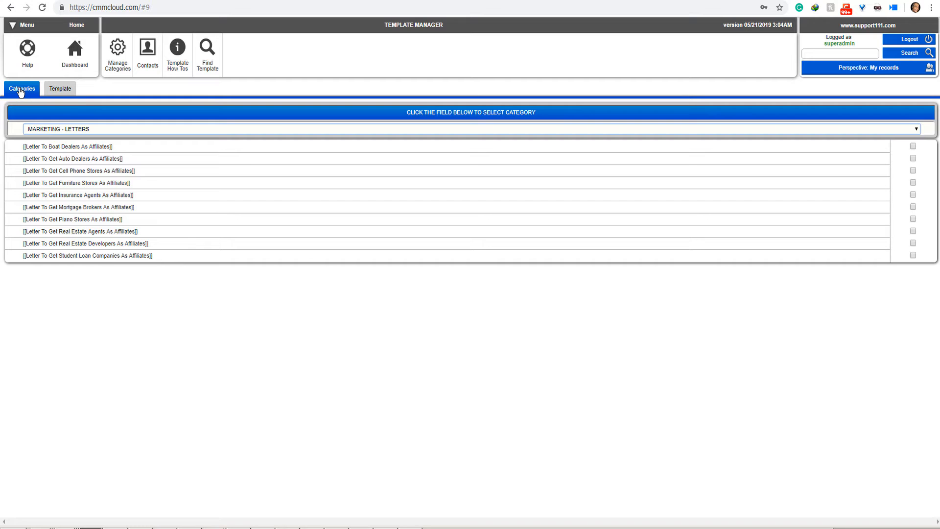
Create a new template with the subject "This is a test marketing letter" in the MARKETING - LETTERS category
click(61, 91)
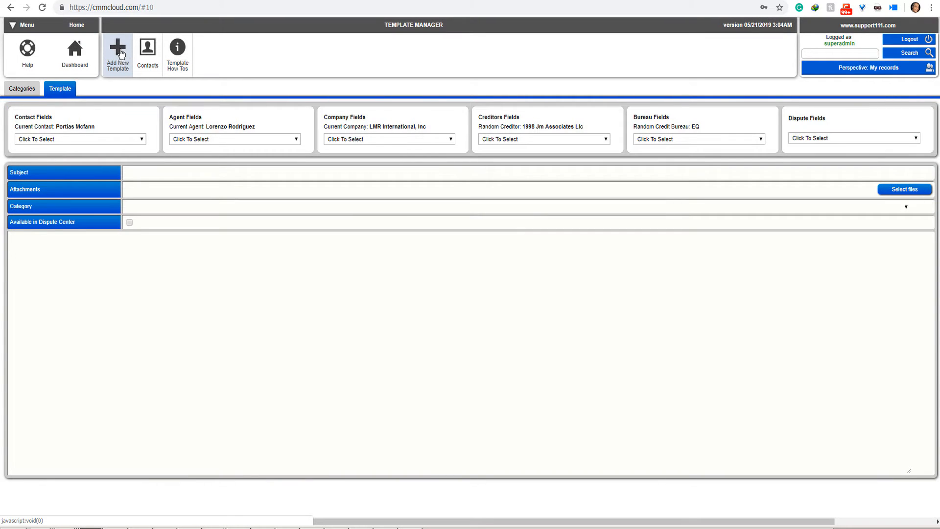
click(120, 52)
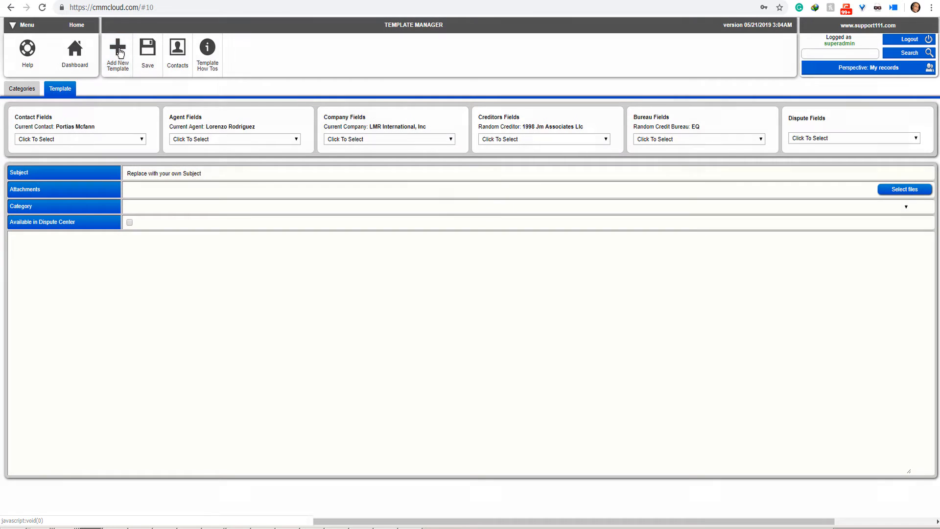
click(213, 175)
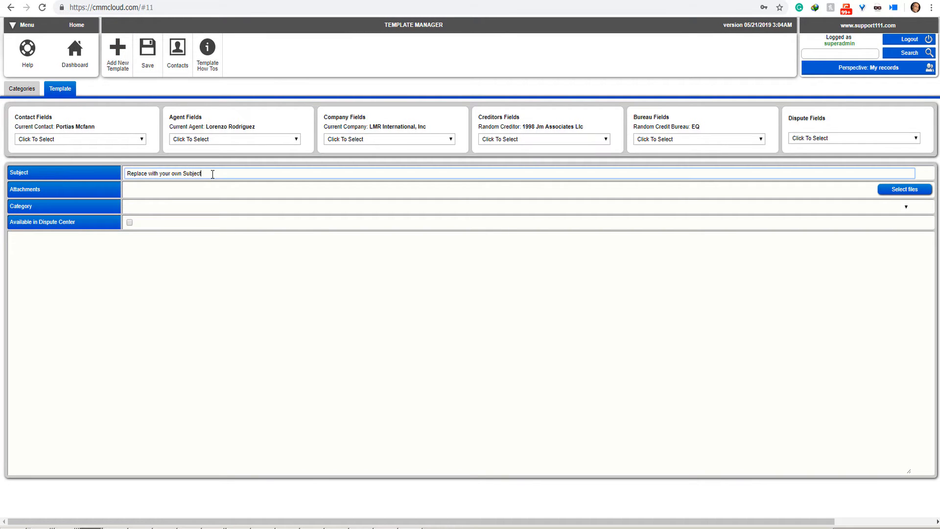
triple_click(212, 175)
text(This is a test marketing letter)
click(156, 208)
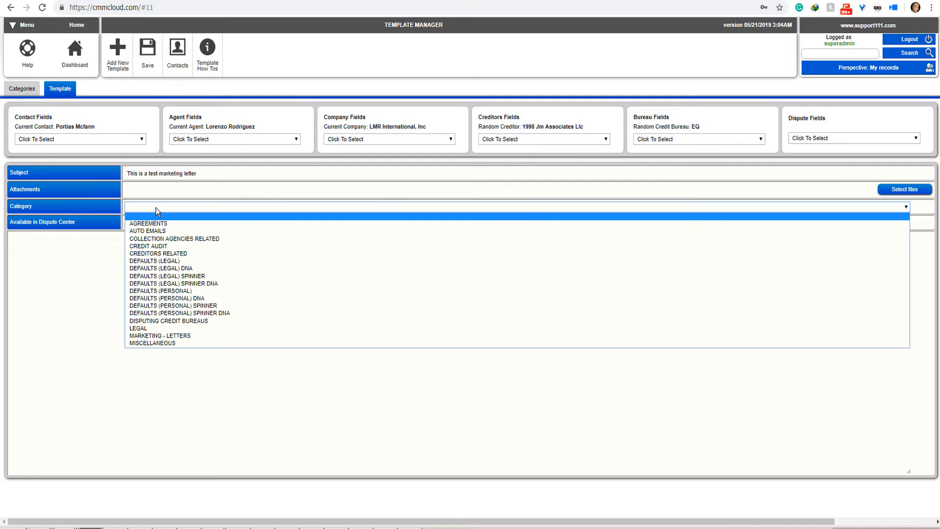
click(170, 337)
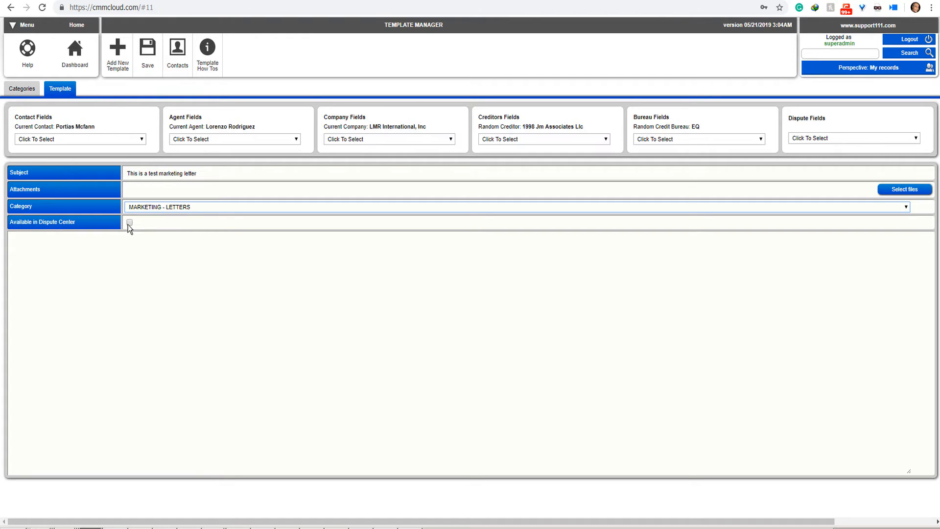
Start the letter body with "Dear" followed by the contact's FIRST NAME merge field
click(78, 312)
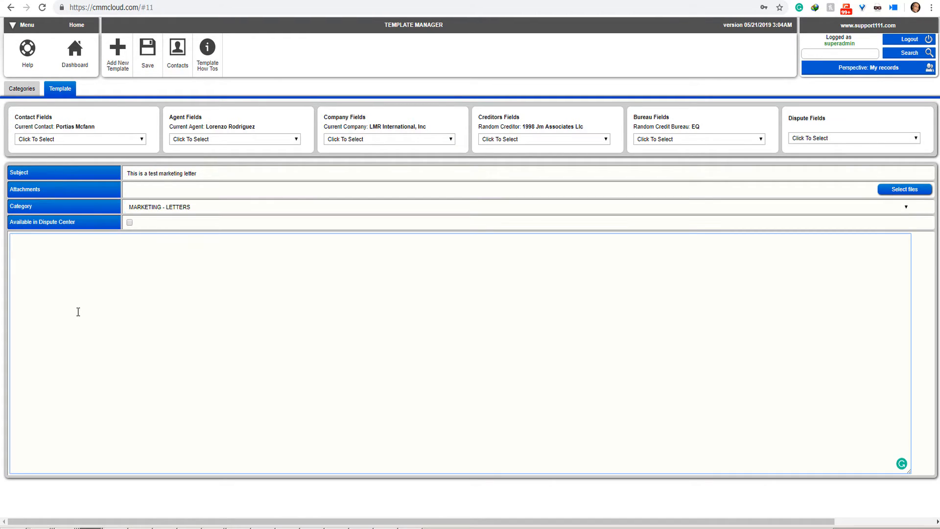
text(Dear)
click(136, 143)
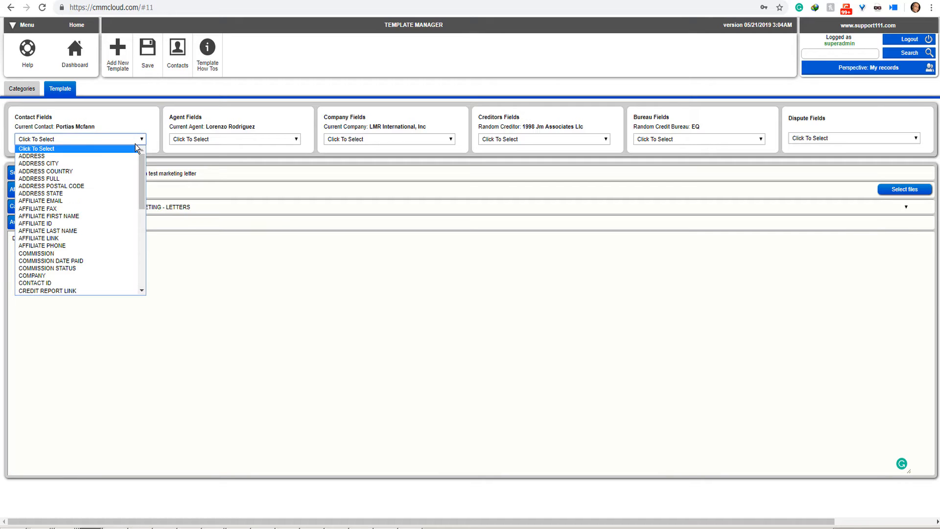
click(141, 263)
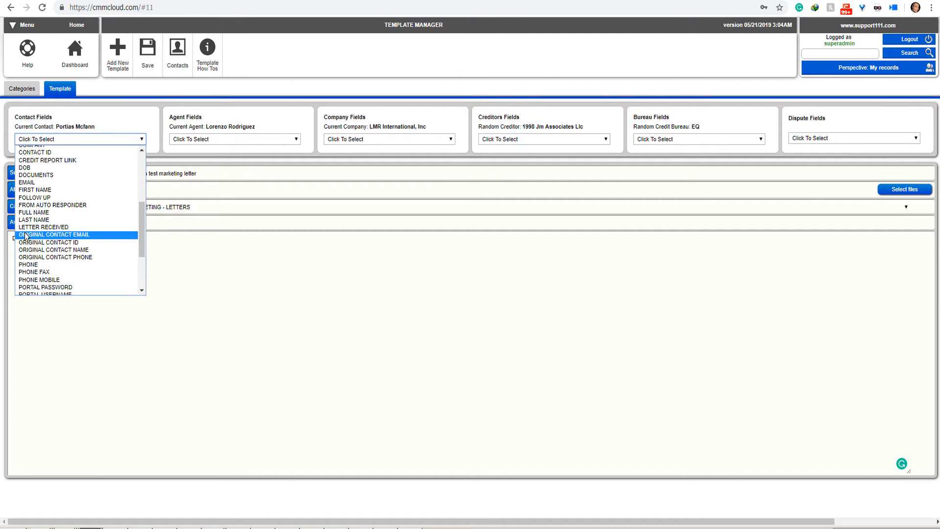
click(56, 191)
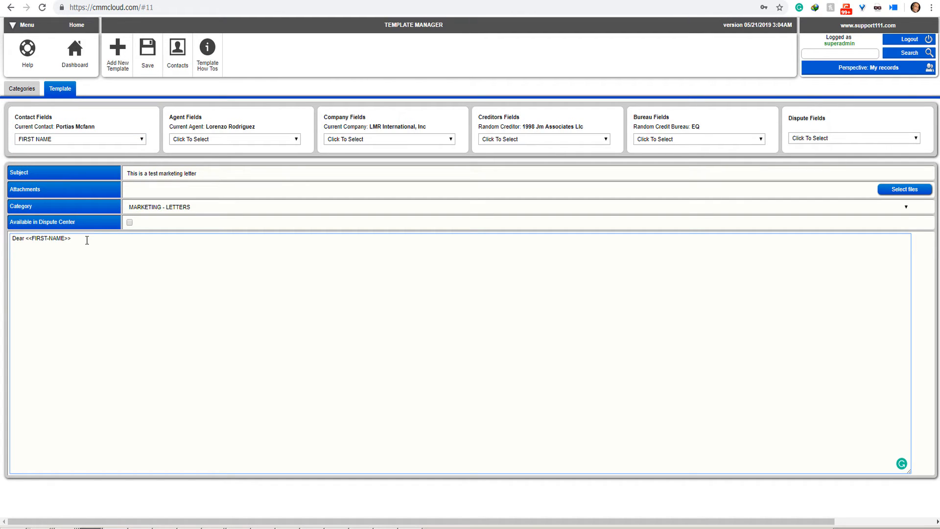
Add a comma after the greeting, the paragraph "This is the text of my marketing letter." and the closing "Regards"
text(,)
key(Return)
text(This is the text of my marketing letter.)
text(Regards)
key(Return)
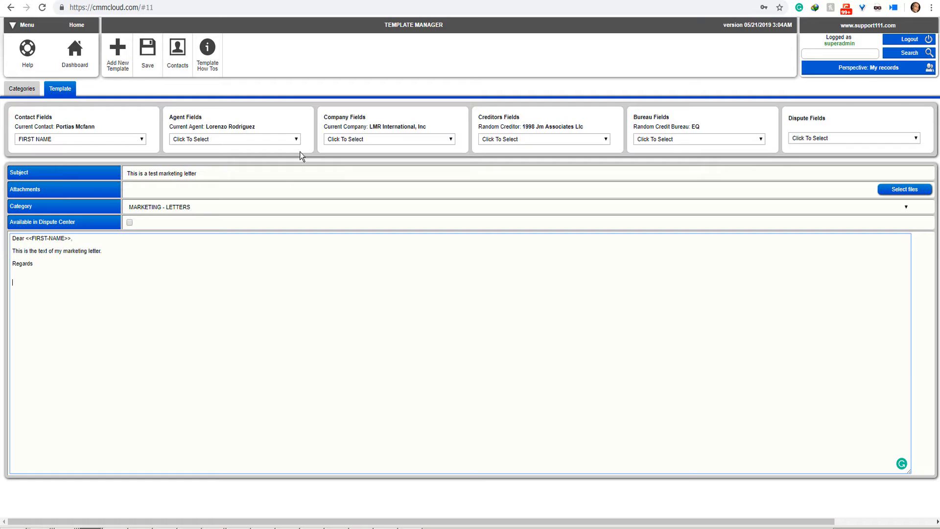
Sign the letter with the agent's FULL NAME, WORK PHONE and WEB ADDRESS merge fields on separate lines, and save the template
click(295, 140)
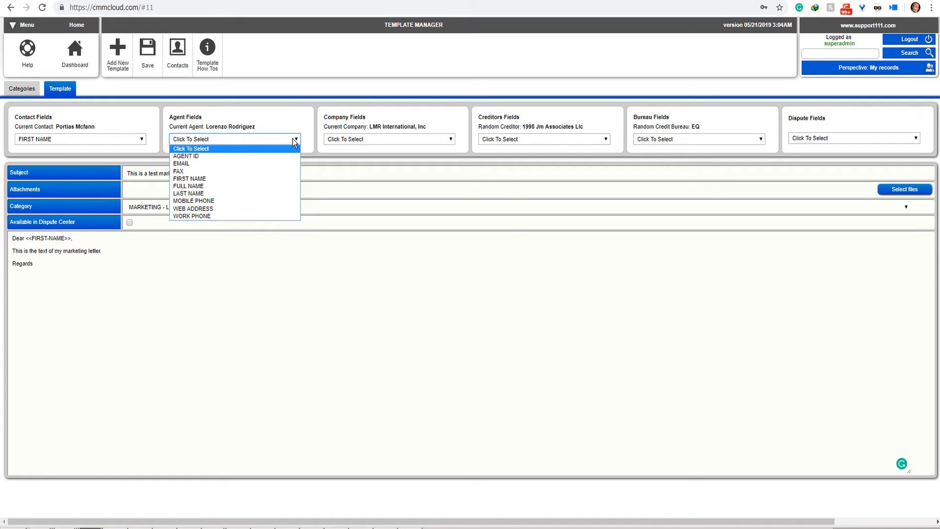
click(209, 187)
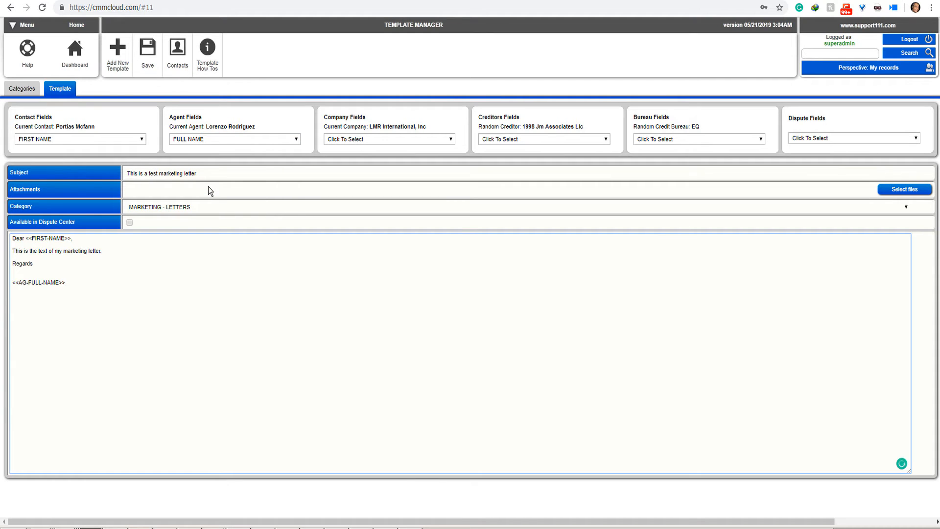
click(226, 139)
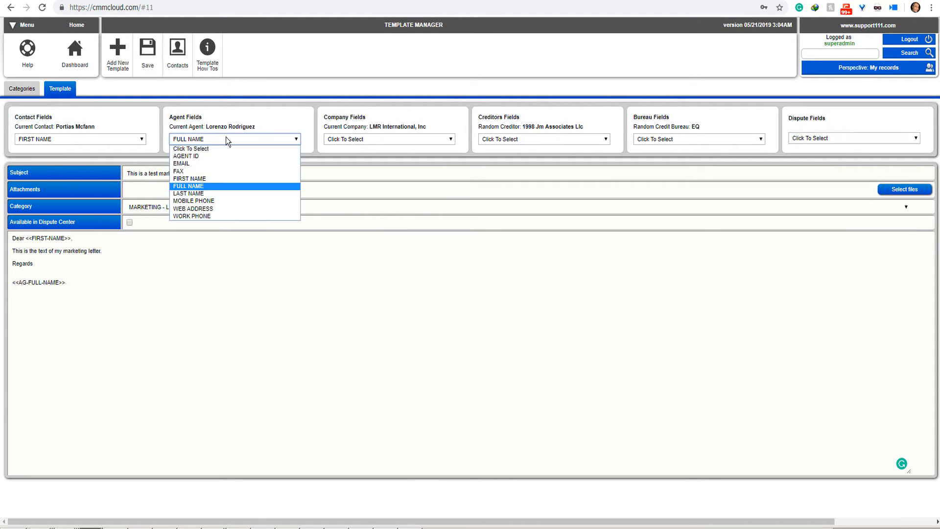
click(220, 216)
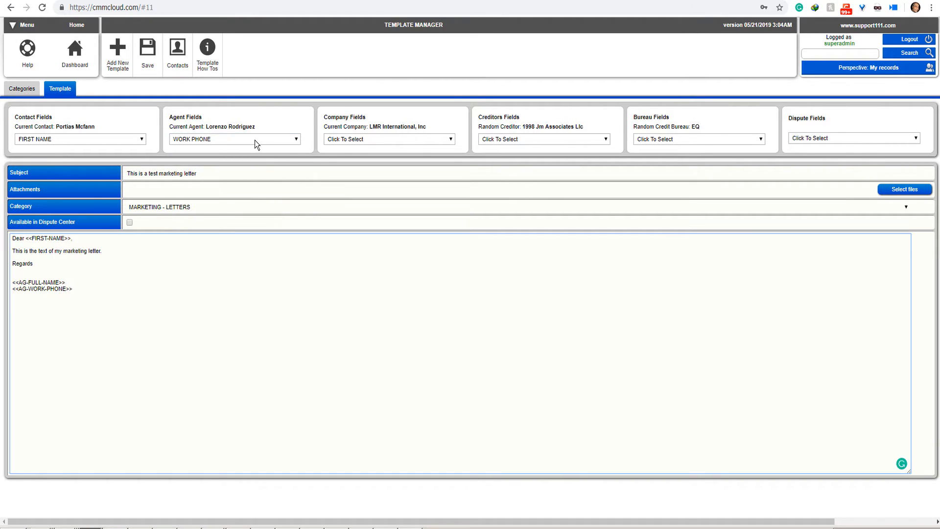
click(255, 140)
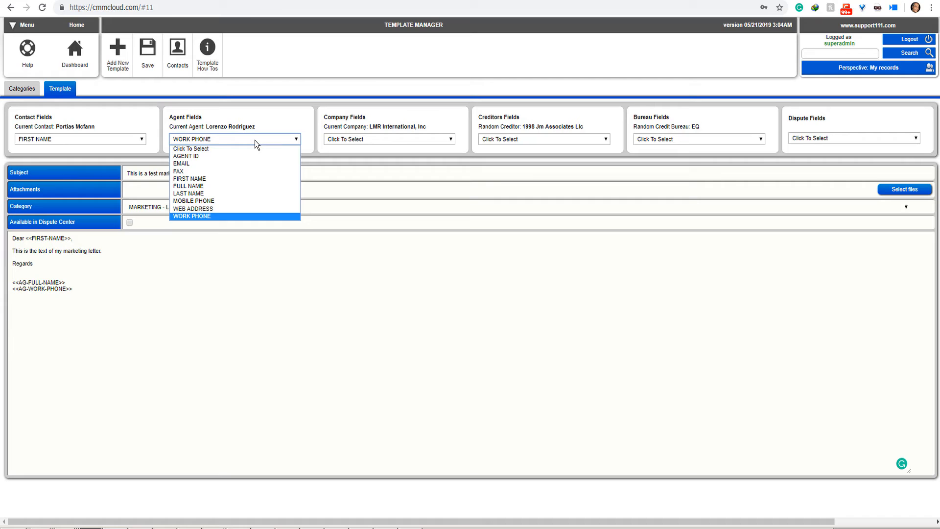
click(234, 207)
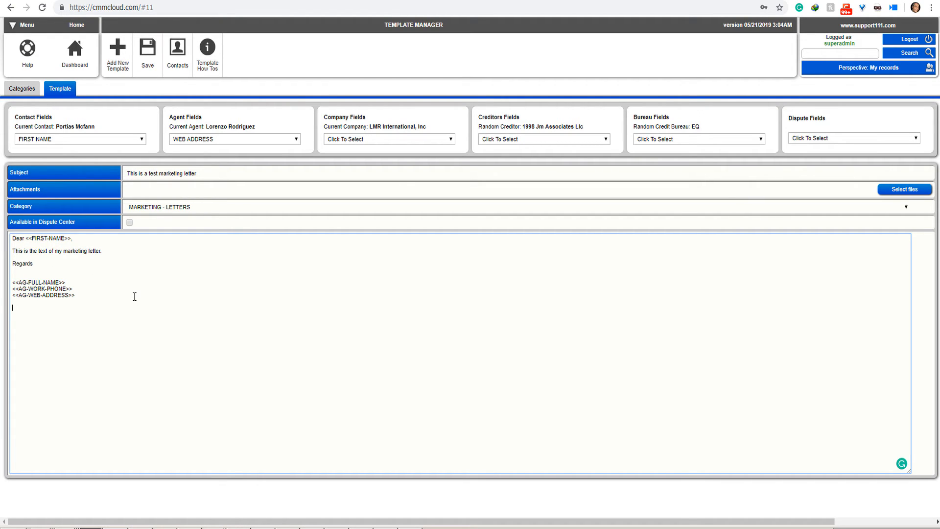
click(152, 61)
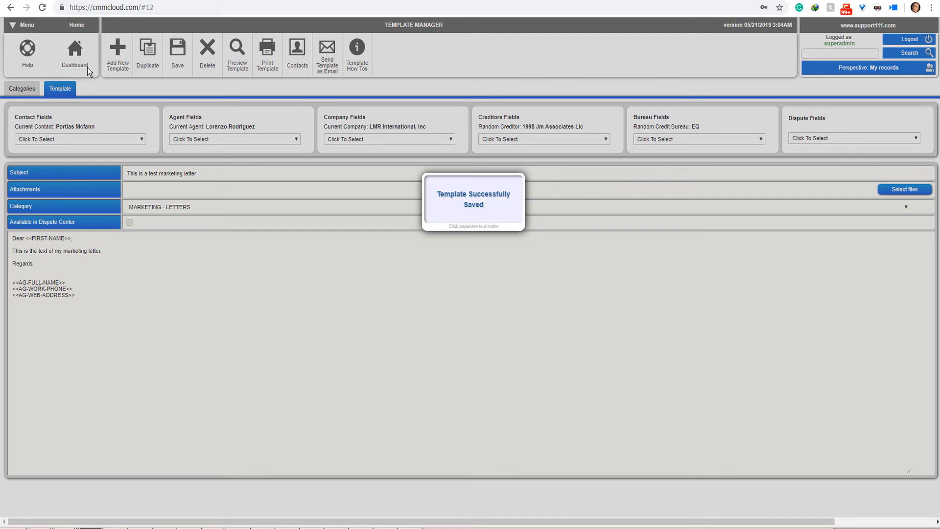
In Contacts, checkmark the second, third, fifth, sixth and seventh contacts and narrow the list to the checkmarked ones
click(295, 60)
click(296, 60)
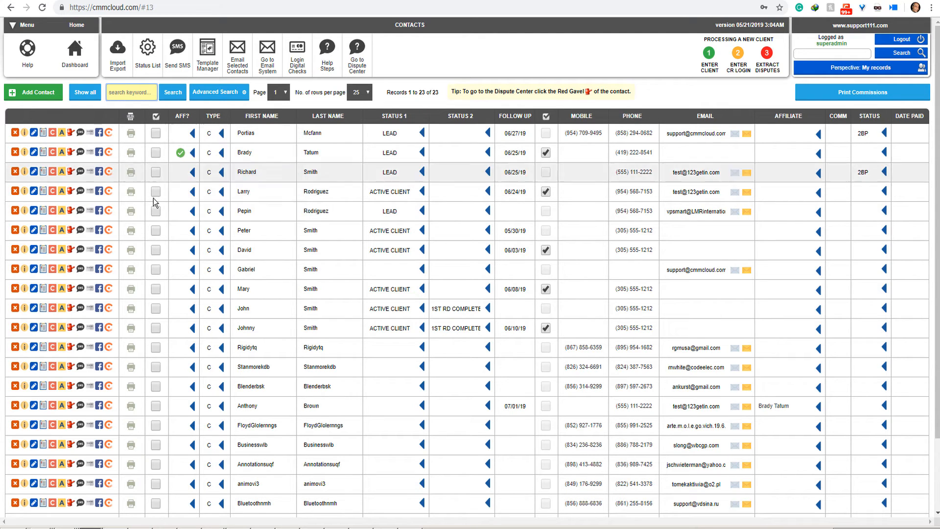
click(156, 153)
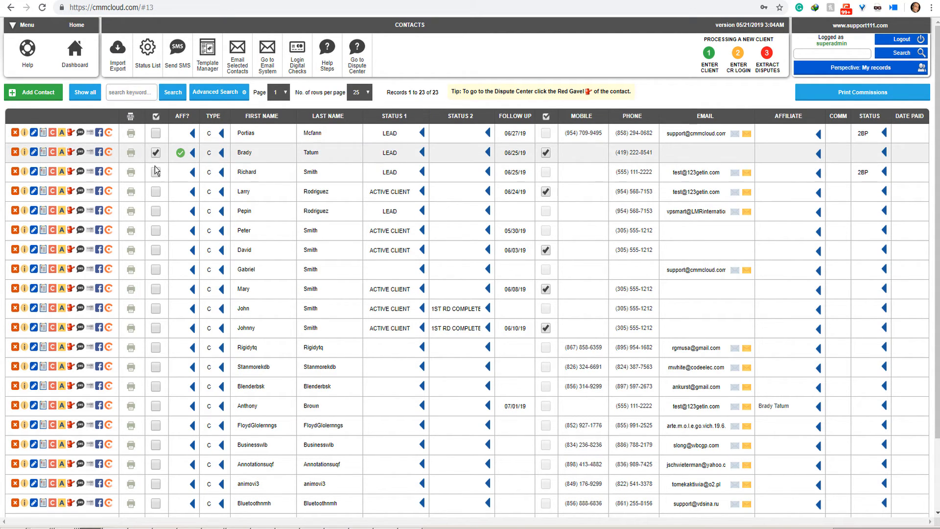
click(155, 171)
click(156, 211)
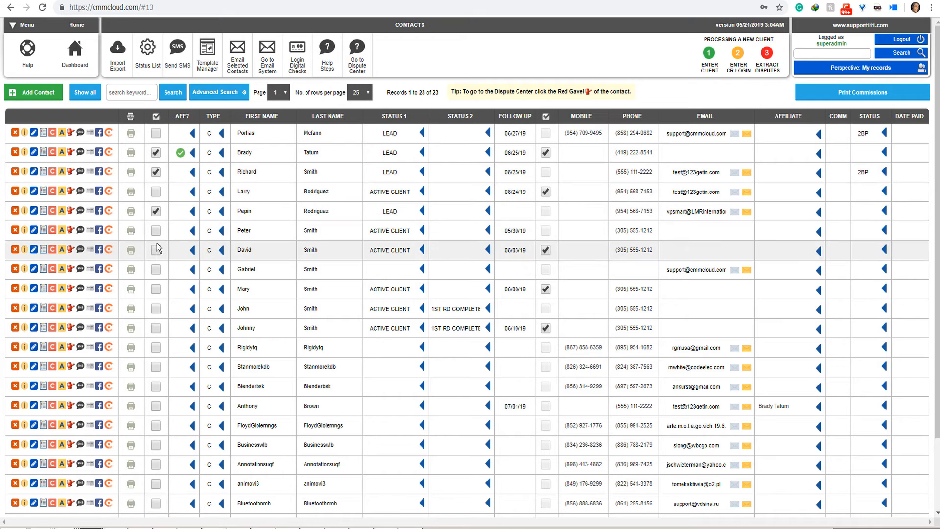
click(155, 230)
click(155, 251)
click(155, 118)
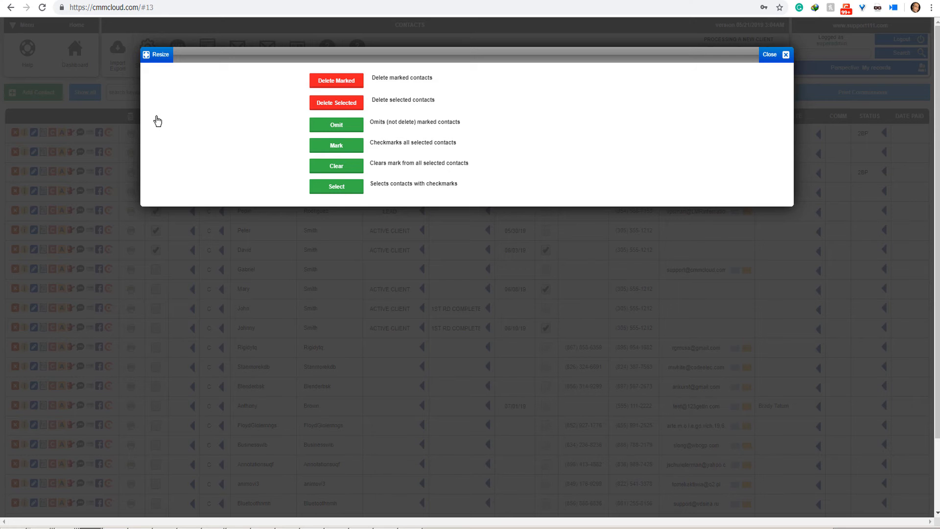
click(330, 188)
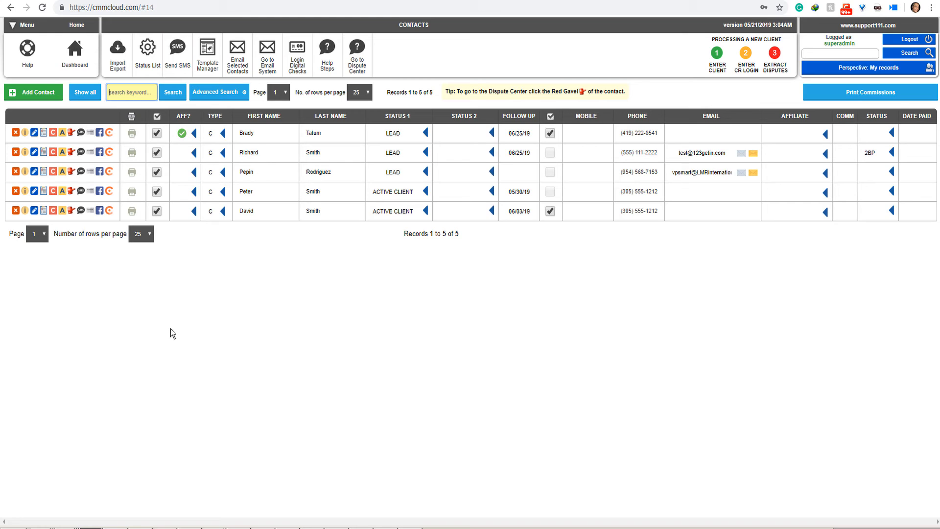
Select the LEAD-status contacts from all clients and email them the MARKETING - LETTERS template "This is a test marketing letter"
click(425, 153)
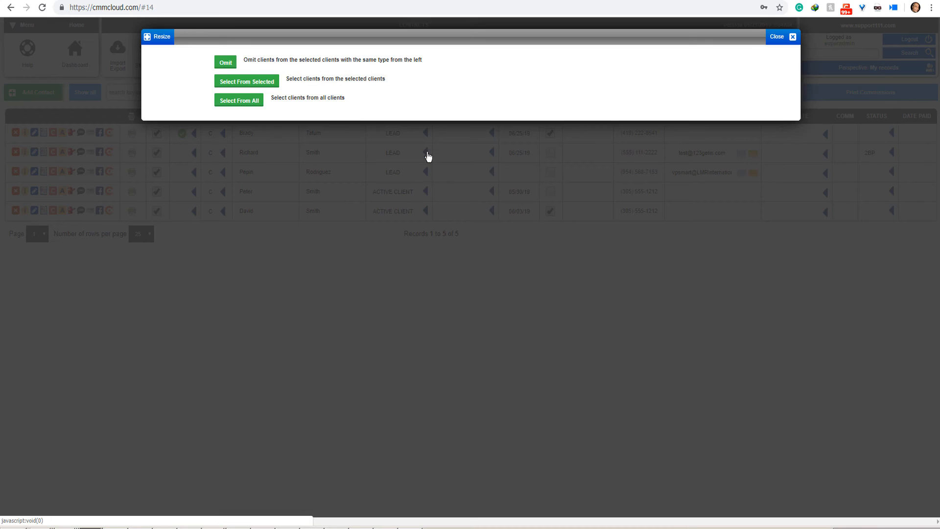
click(240, 100)
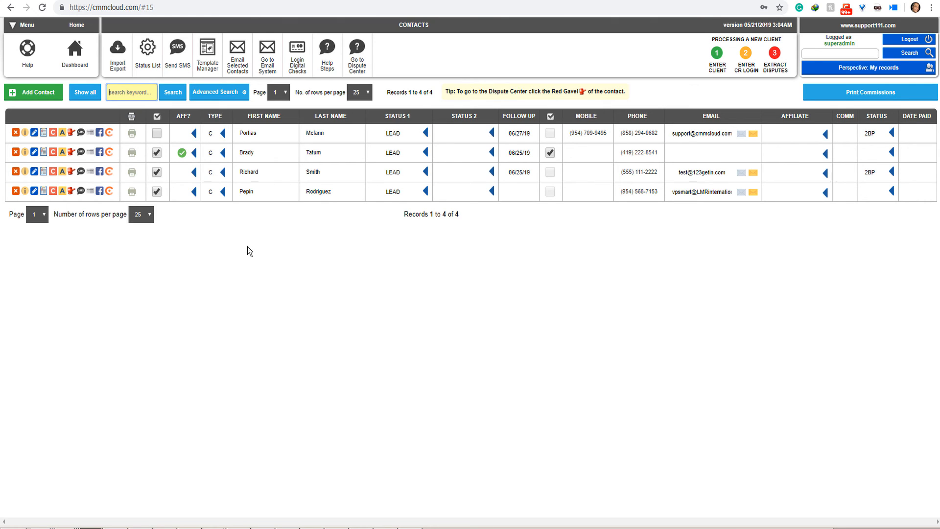
click(237, 55)
click(260, 71)
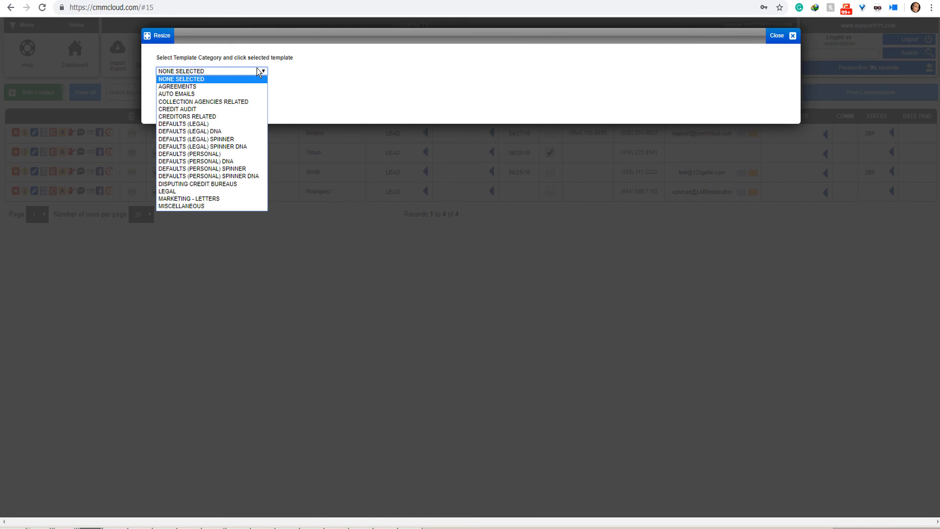
click(227, 199)
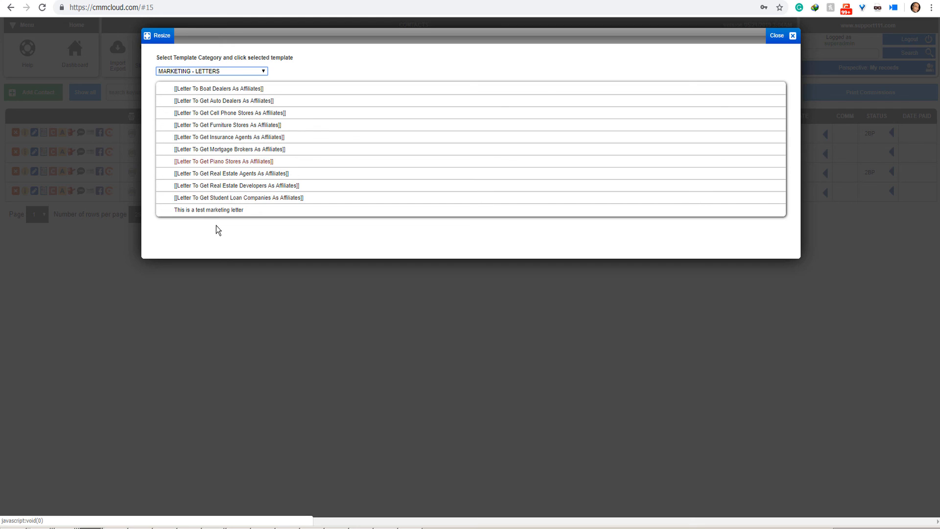
click(208, 211)
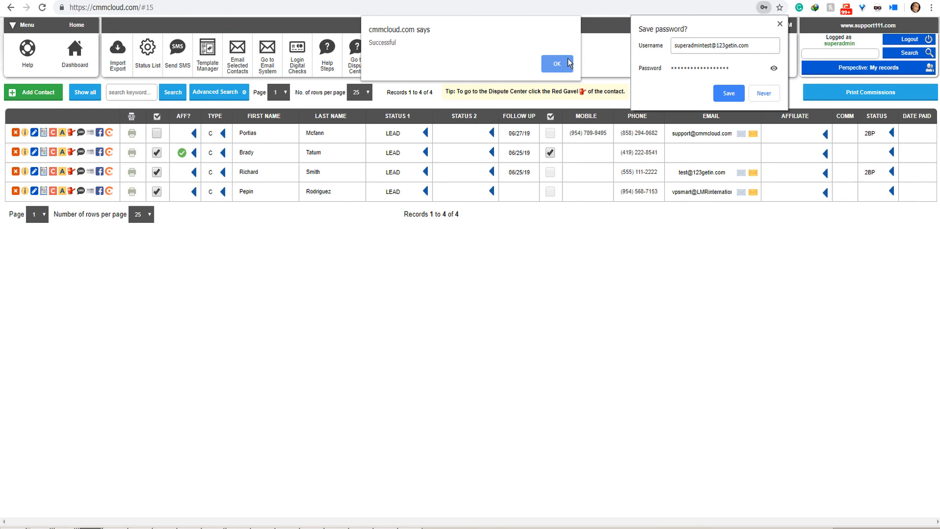
click(780, 23)
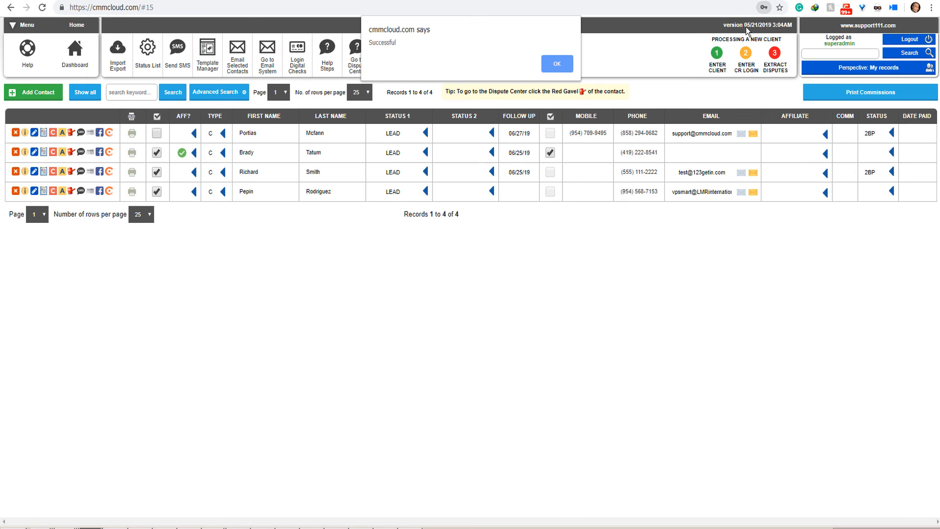
click(557, 68)
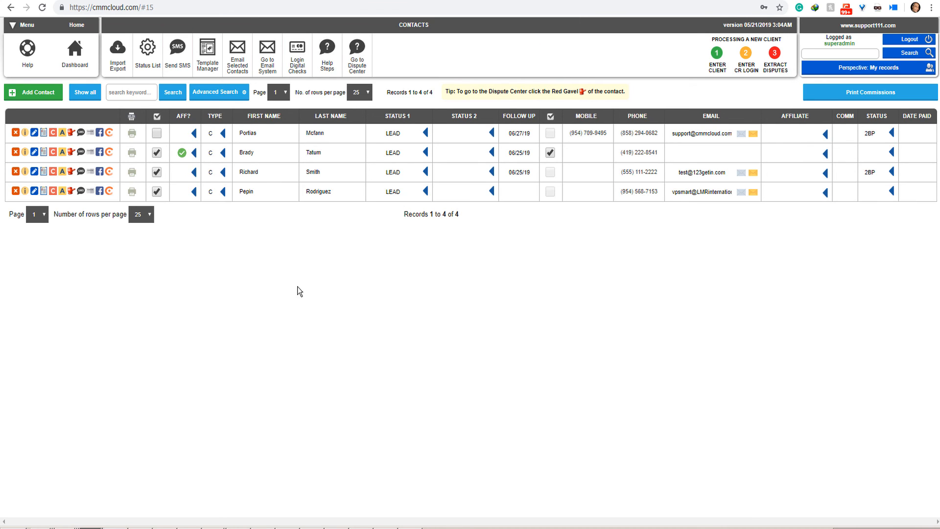